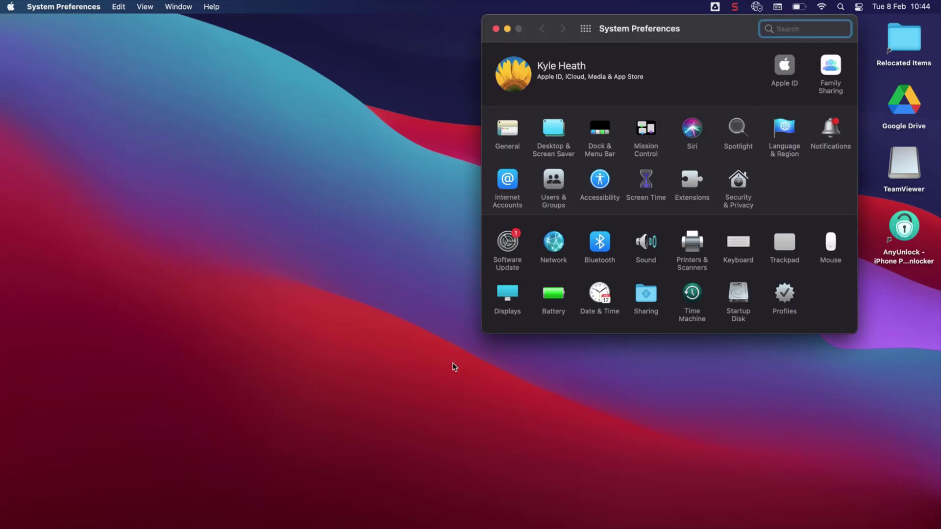
Open the Battery pane showing 24-hour battery level and screen-on charts, centring the window.
left_click(554, 296)
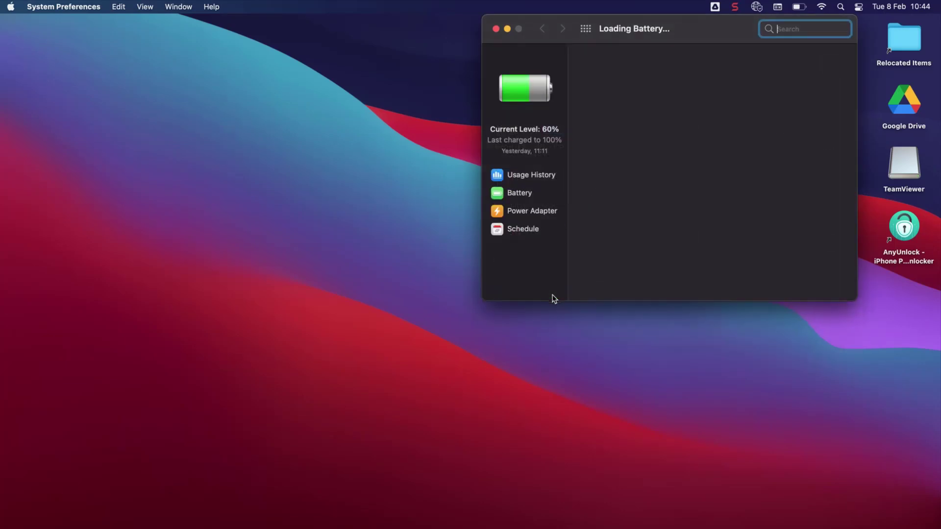
left_click_drag(647, 26, 466, 117)
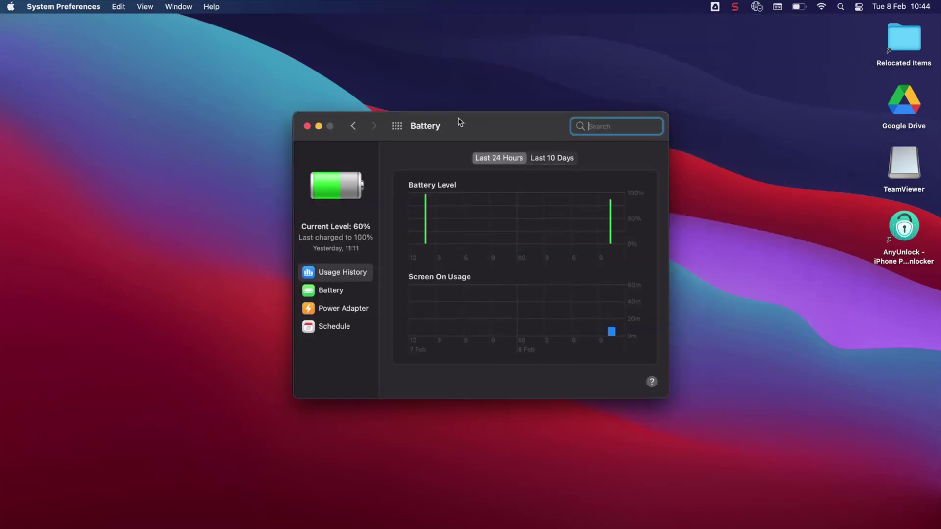
Show the Battery settings and check the display-off delay of 15 minutes.
left_click(334, 294)
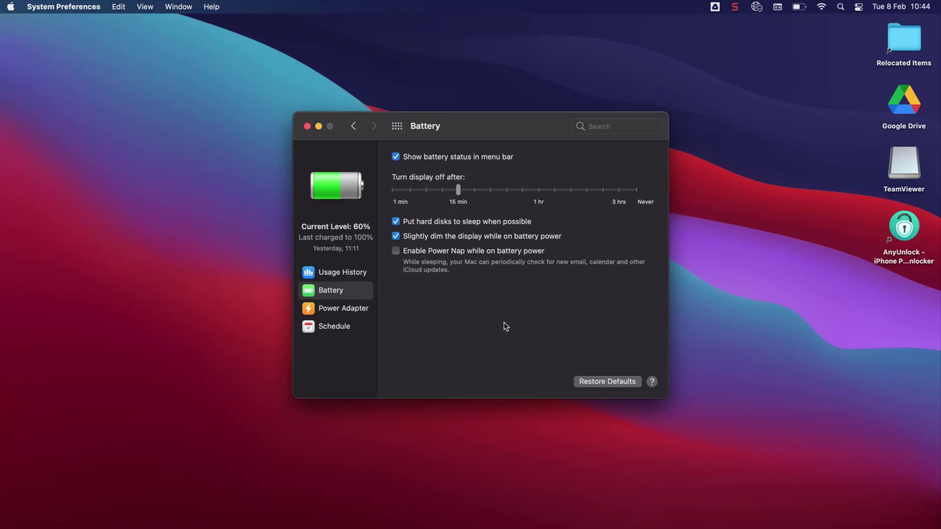
left_click(458, 191)
In Power Adapter settings, uncheck preventing automatic sleep when the display is off.
left_click(351, 310)
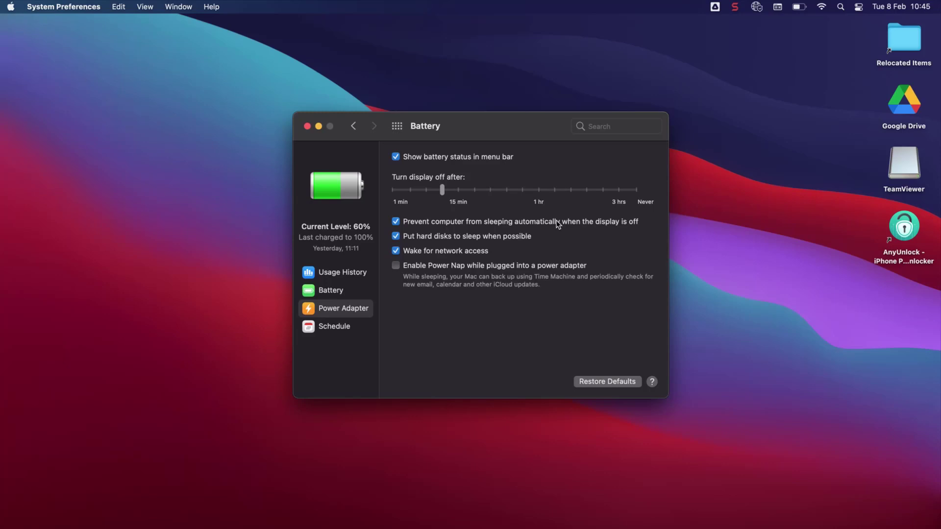
left_click(557, 224)
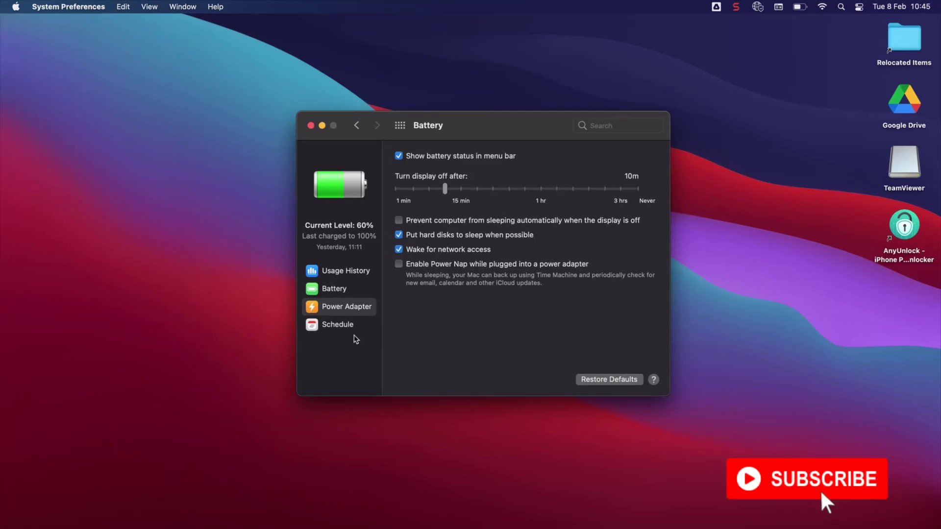
Show the Schedule options and switch 'Start up or wake' on, then off again.
left_click(348, 329)
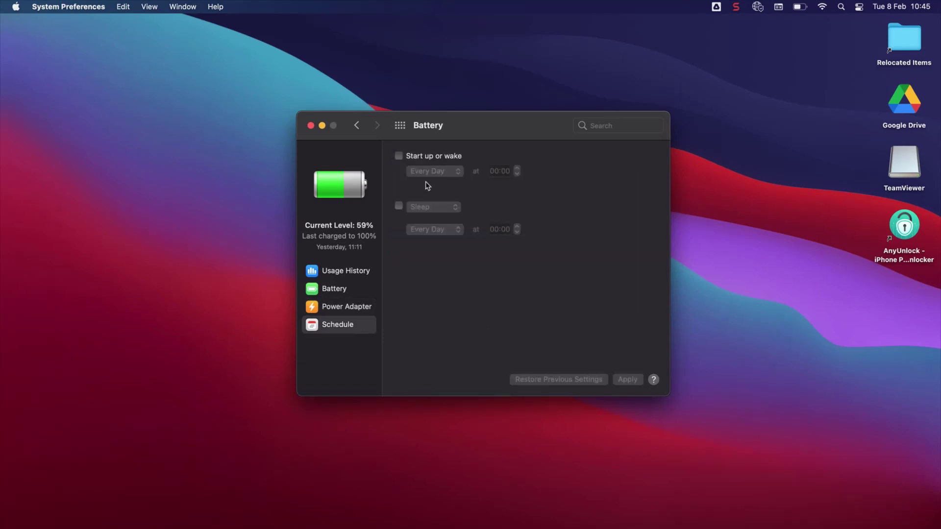
left_click(400, 157)
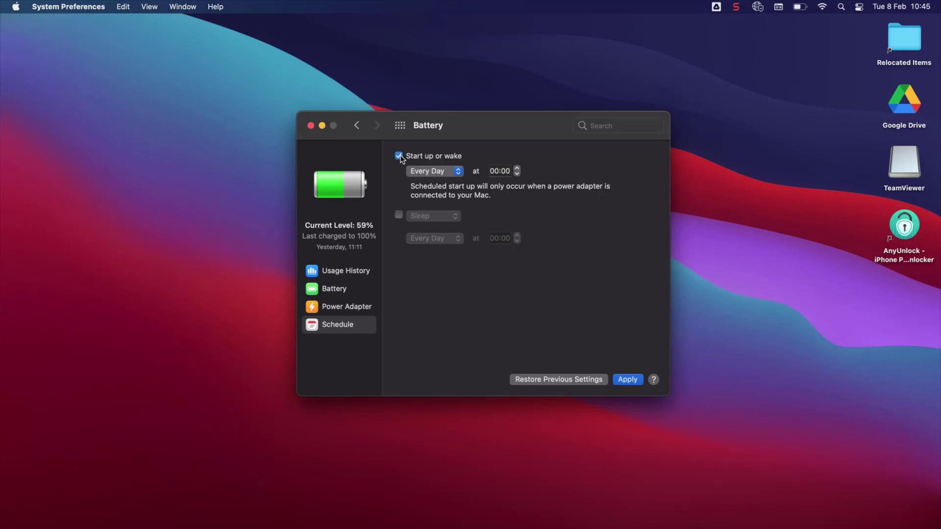
left_click(399, 157)
Turn on scheduled Sleep, look through its action choices, then turn it off.
left_click(398, 217)
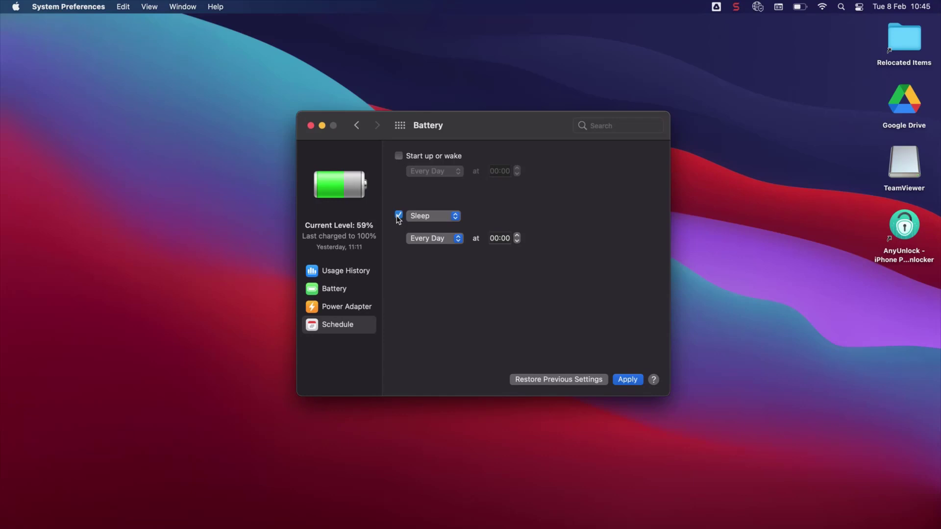
left_click(434, 217)
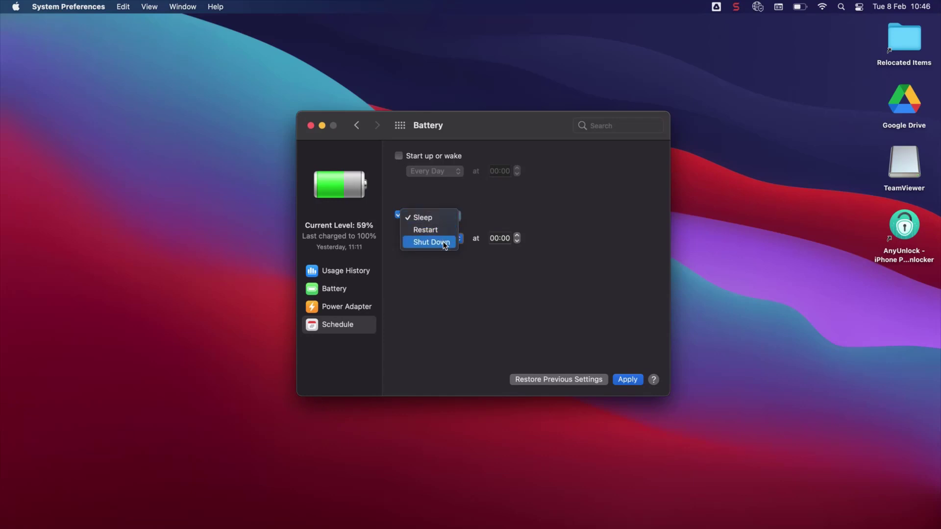
left_click(492, 191)
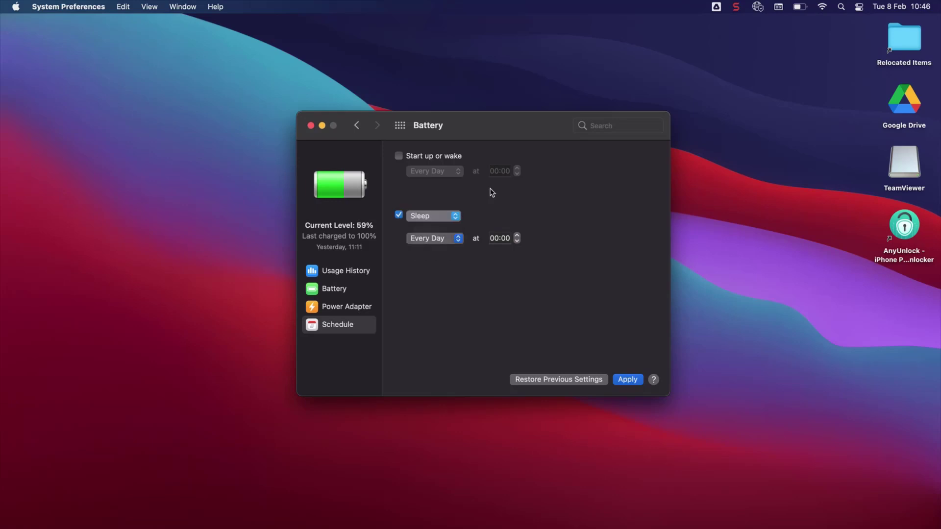
left_click(399, 214)
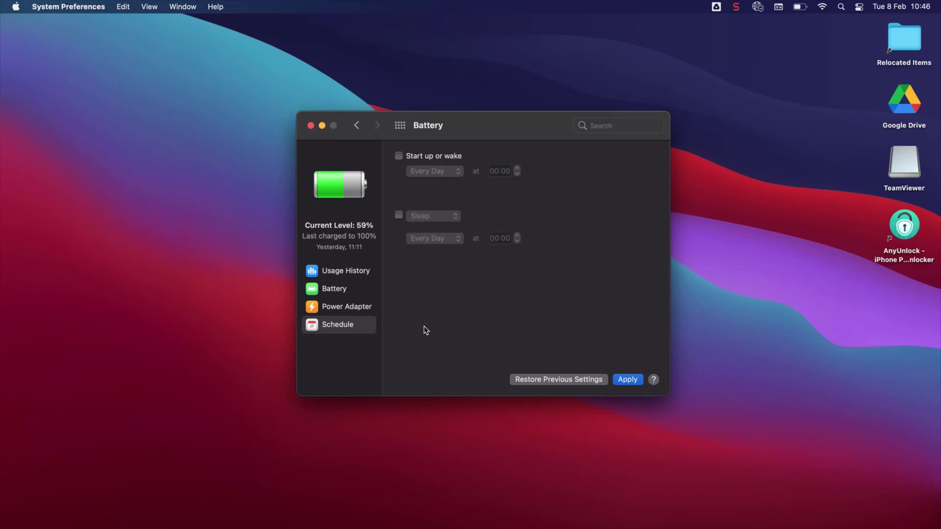